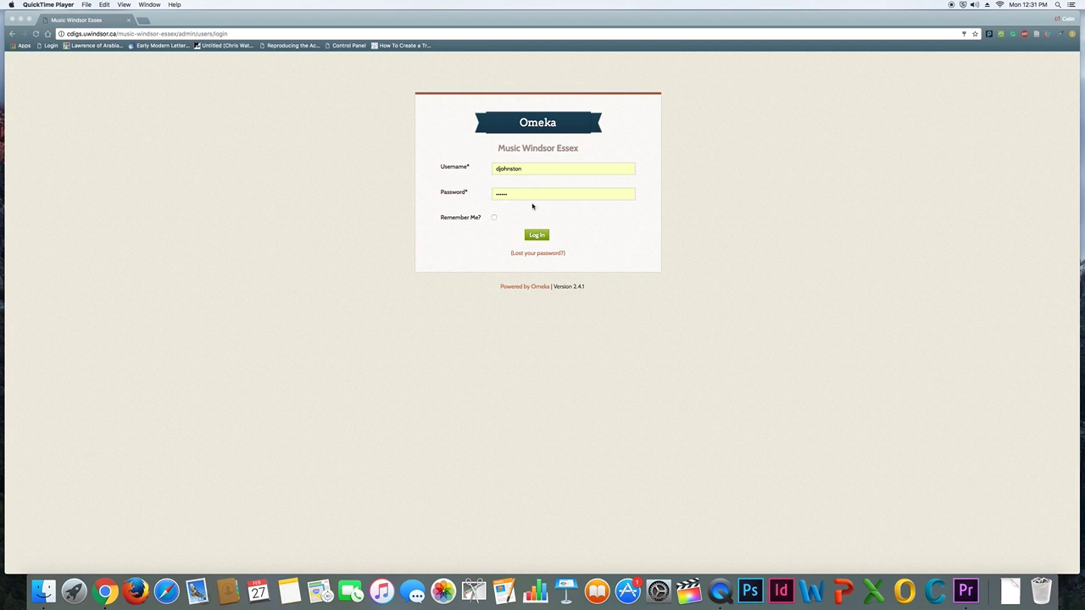
- Submit the Omeka admin login with the username and password already filled in
left_click(536, 235)
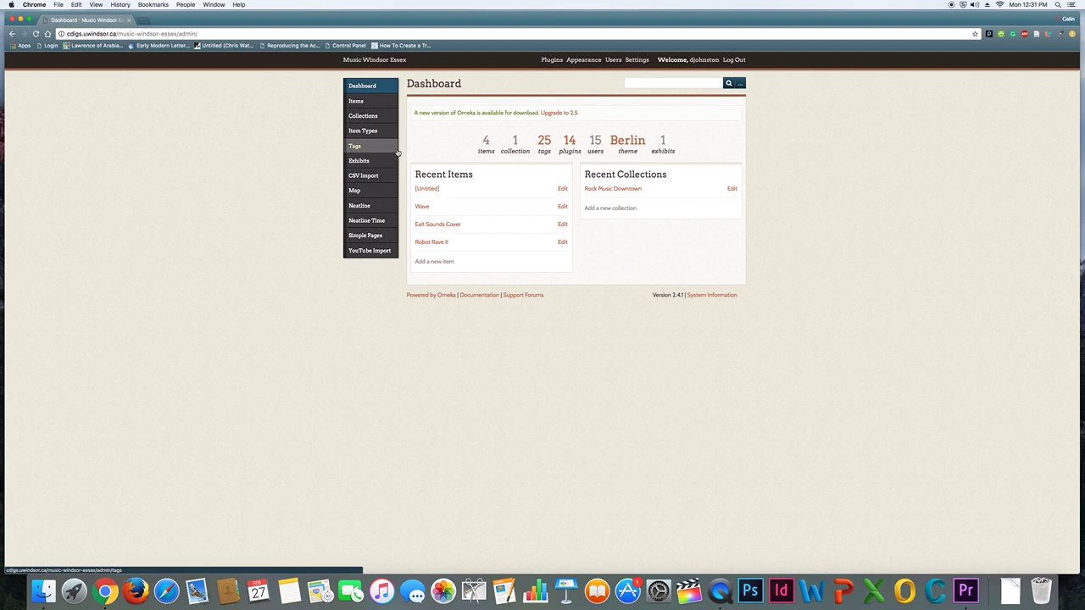
- View the collections list showing Rock Music Downtown and begin a new collection
left_click(365, 115)
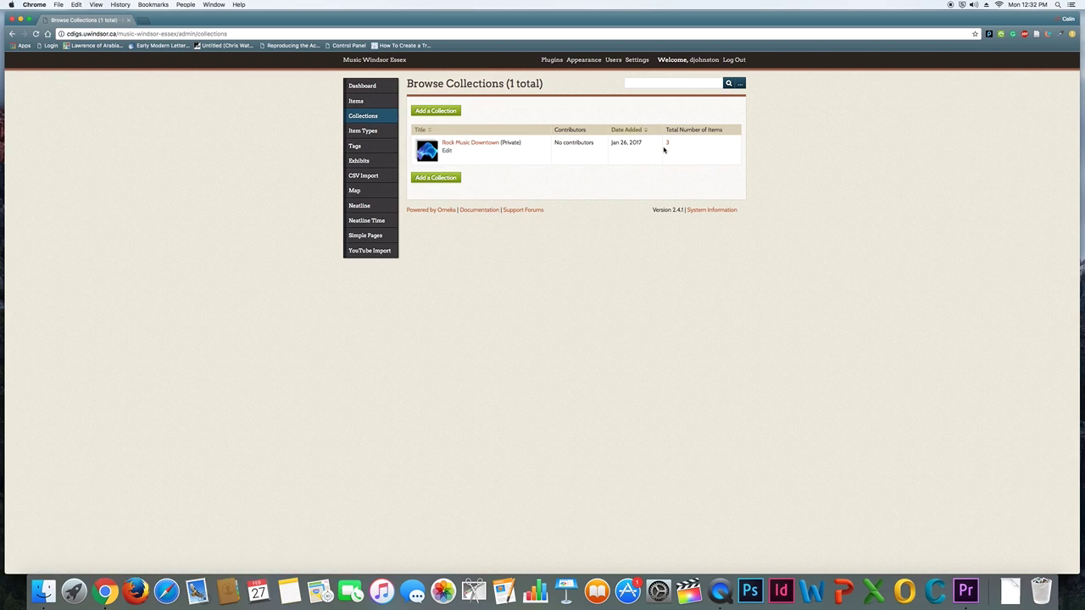
left_click(426, 112)
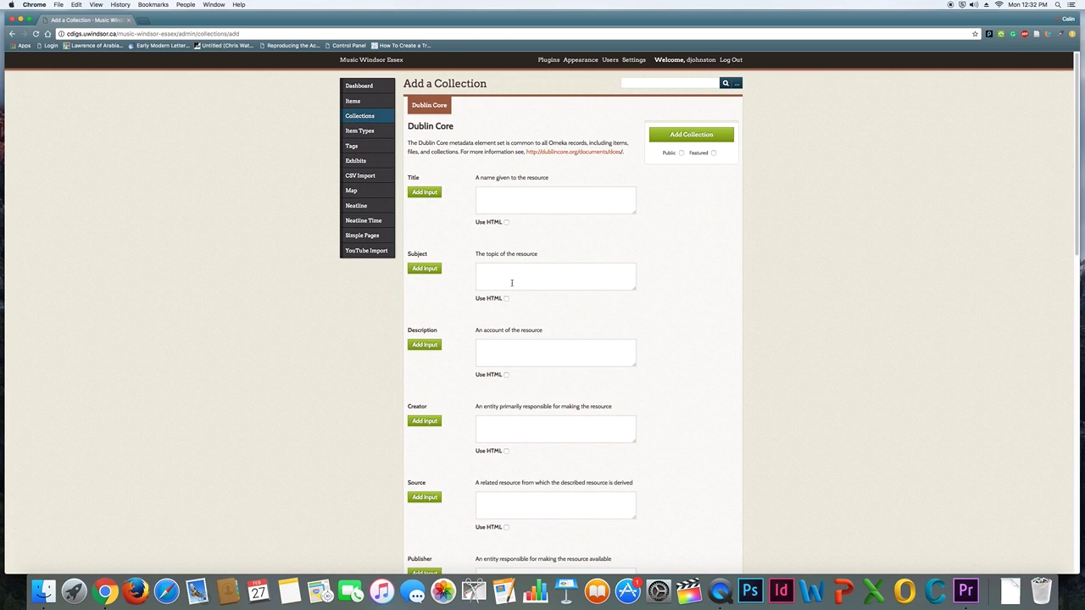
left_click(512, 282)
left_click(529, 204)
left_click(362, 117)
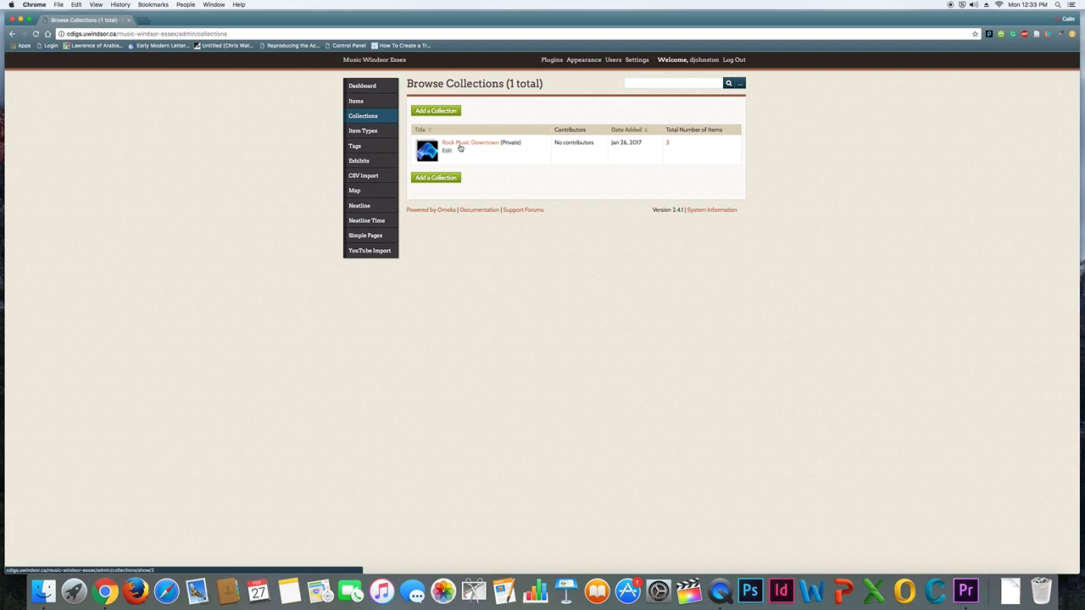
- View the Rock Music Downtown collection, then the list of all 4 items, and begin a new item
left_click(459, 145)
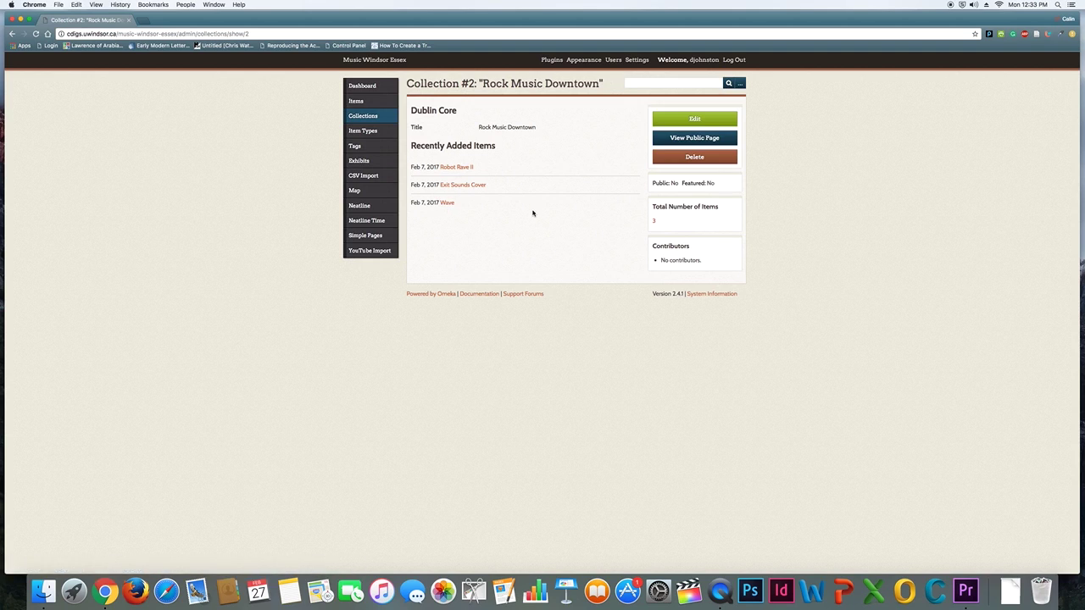
left_click(353, 102)
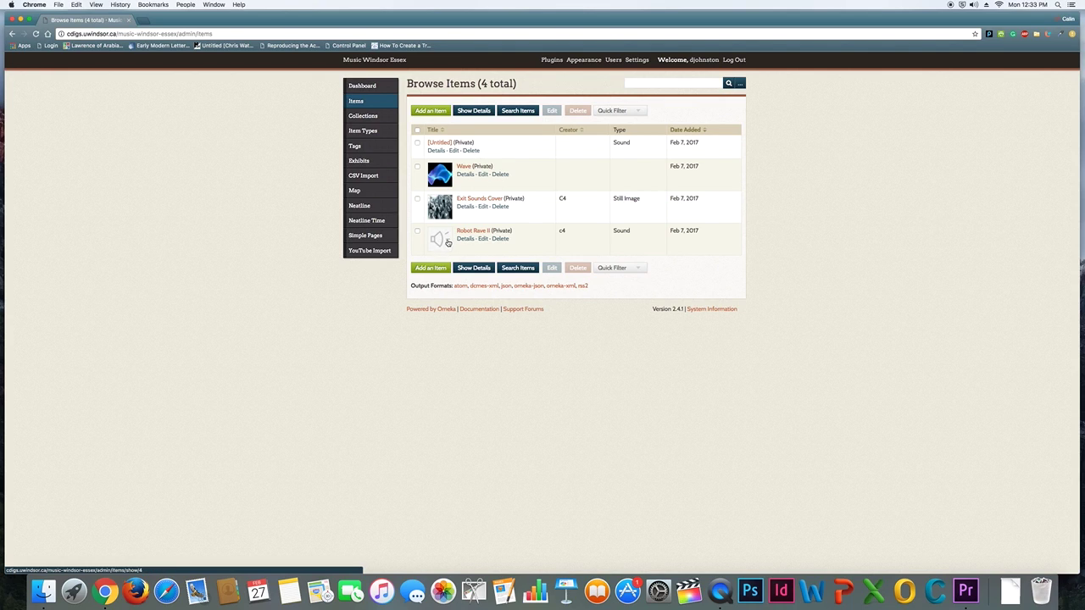
left_click(435, 114)
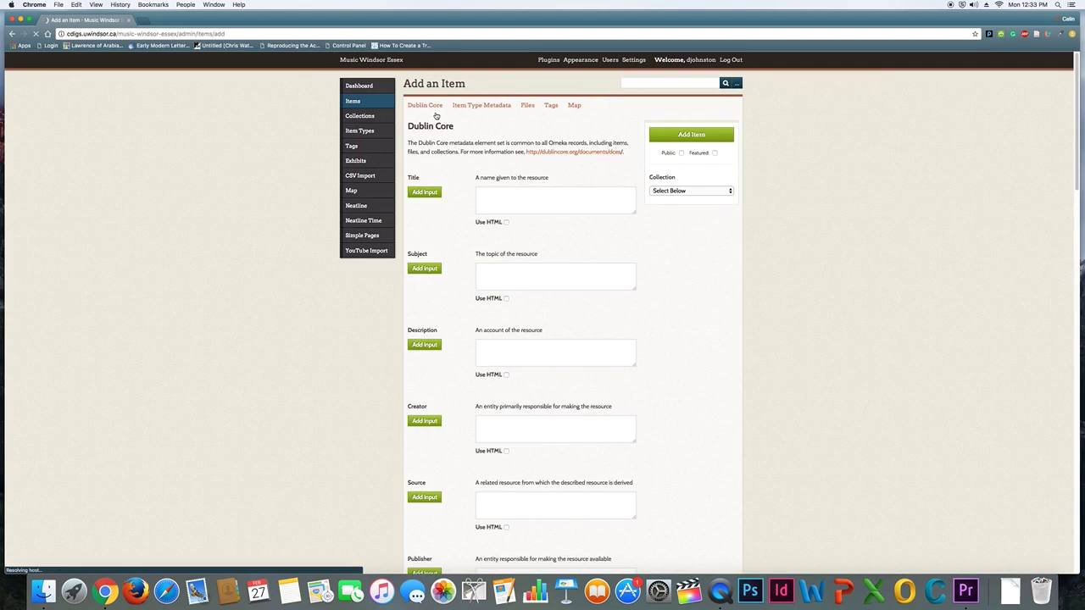
- Review the empty Dublin Core fields from Title down, then go to Item Type Metadata with no type chosen
left_click(509, 207)
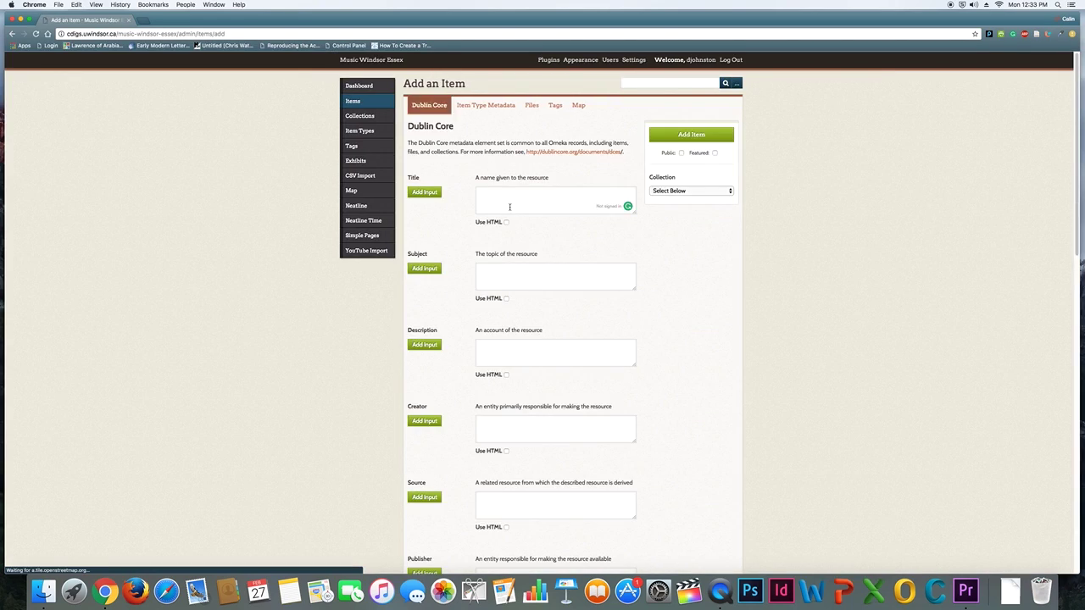
scroll(509, 207, "down", 3)
scroll(510, 207, "up", 3)
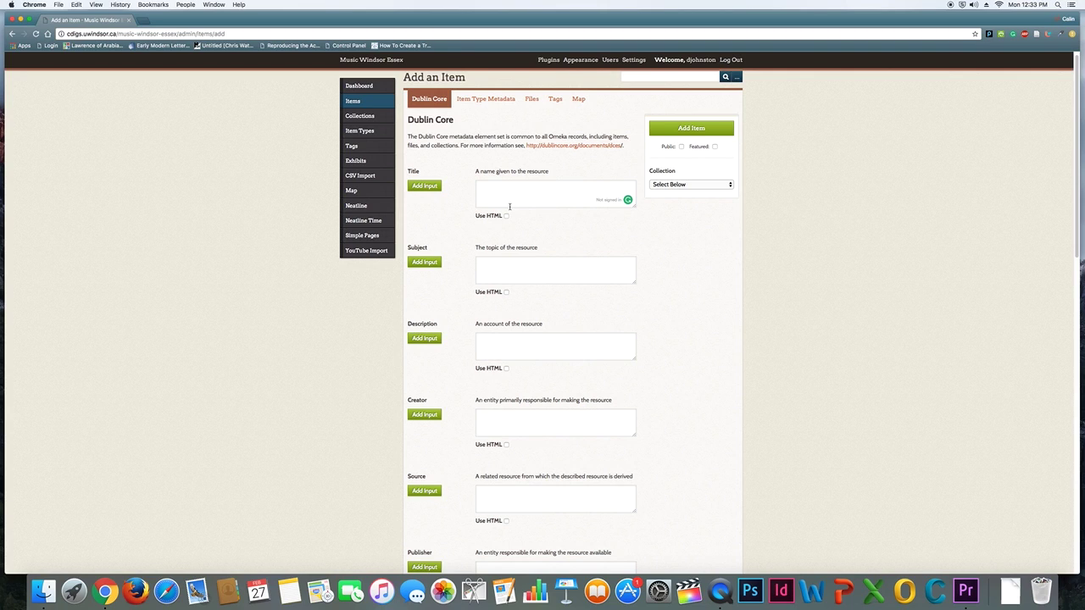
scroll(477, 217, "down", 10)
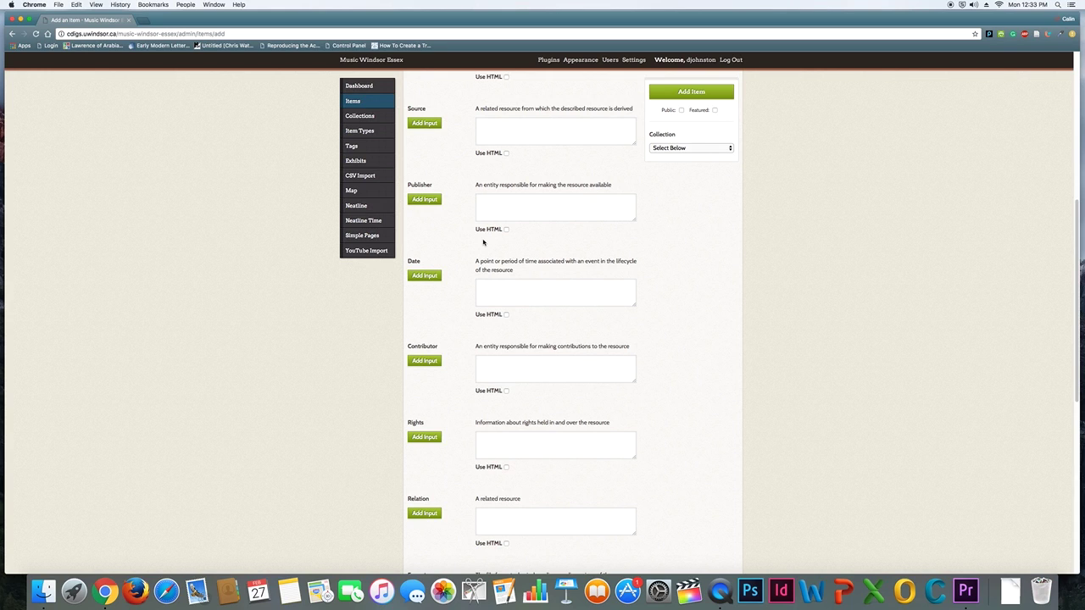
scroll(483, 243, "up", 10)
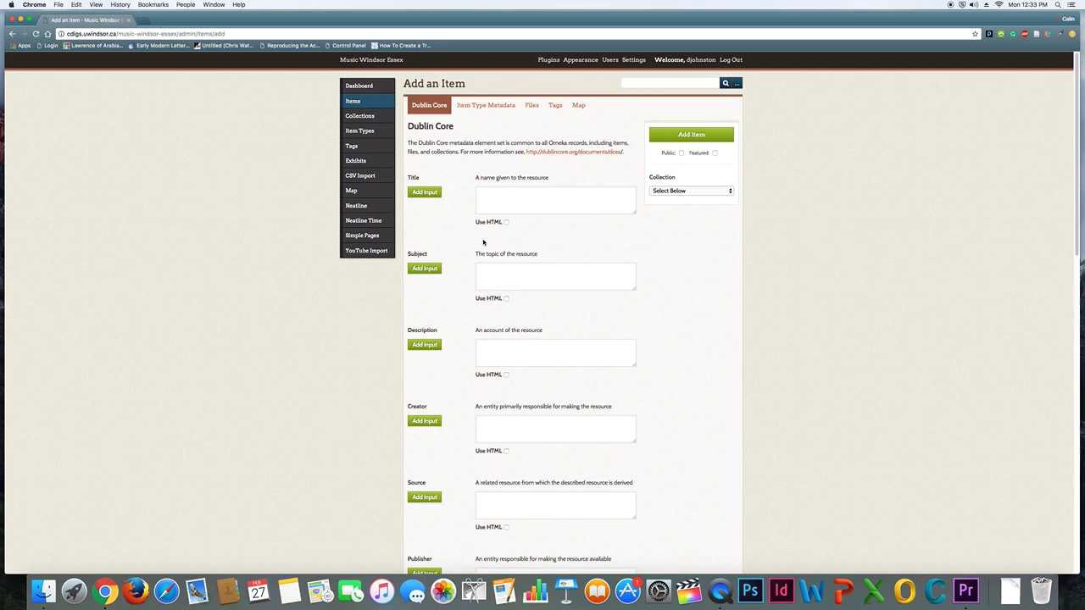
left_click(486, 107)
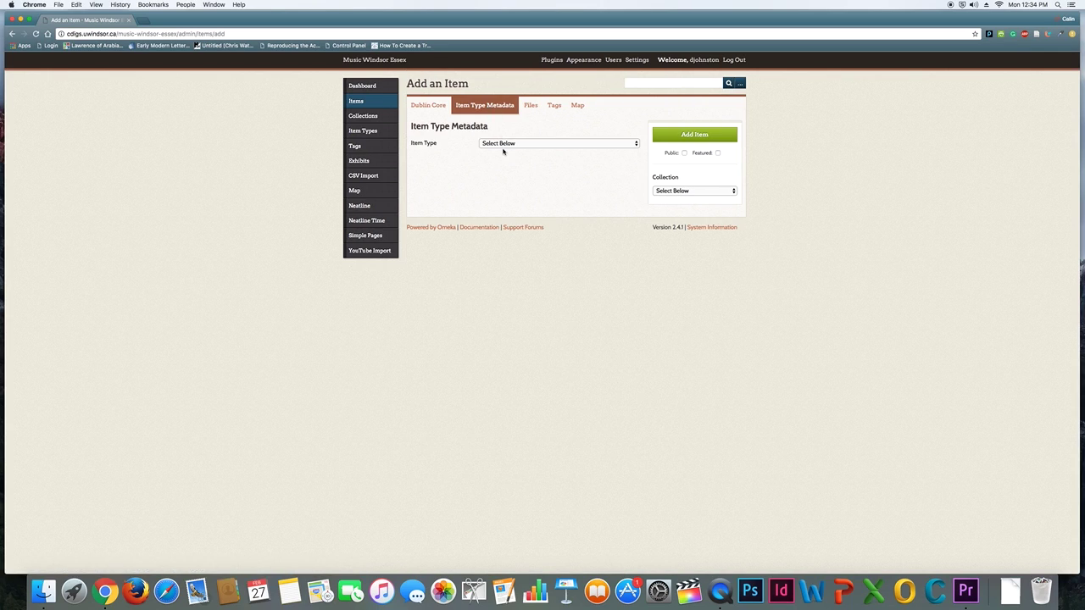
- Leave the item type unset and turn off SoundCloud upload and public sharing for files
left_click(504, 143)
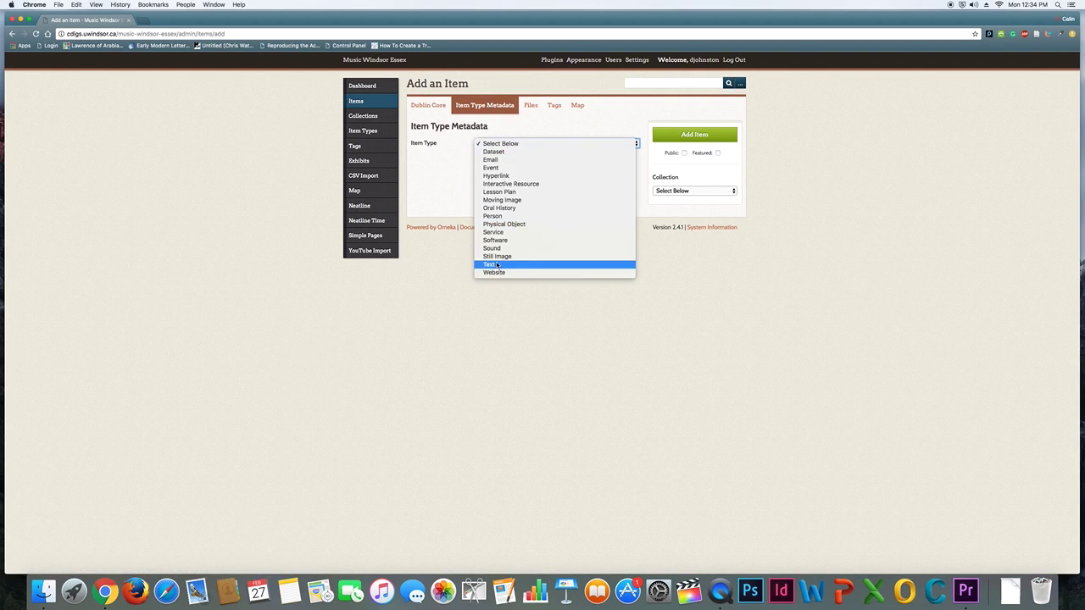
left_click(464, 174)
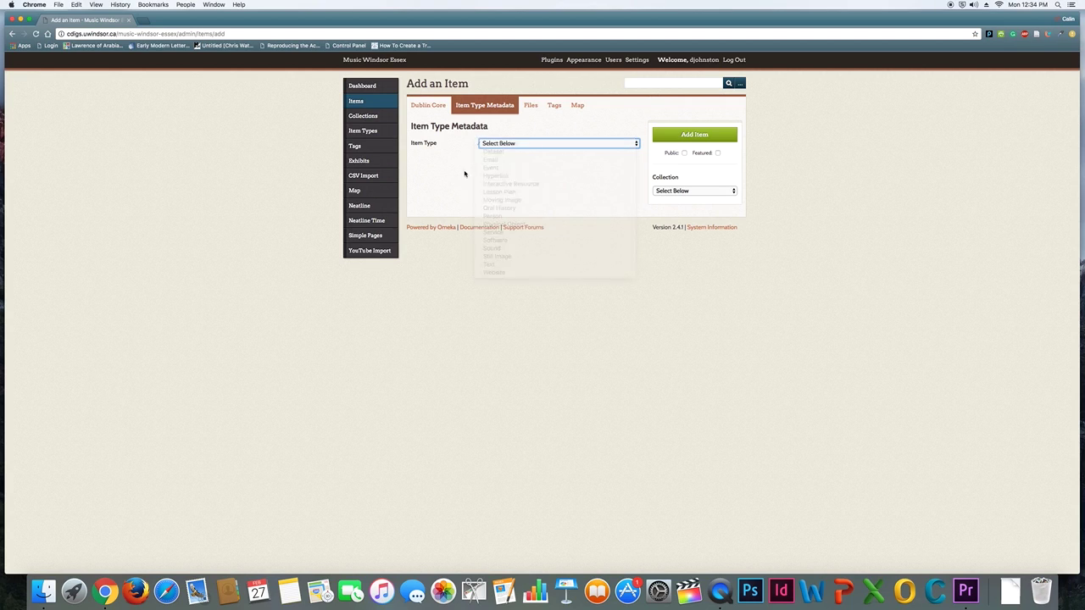
left_click(529, 106)
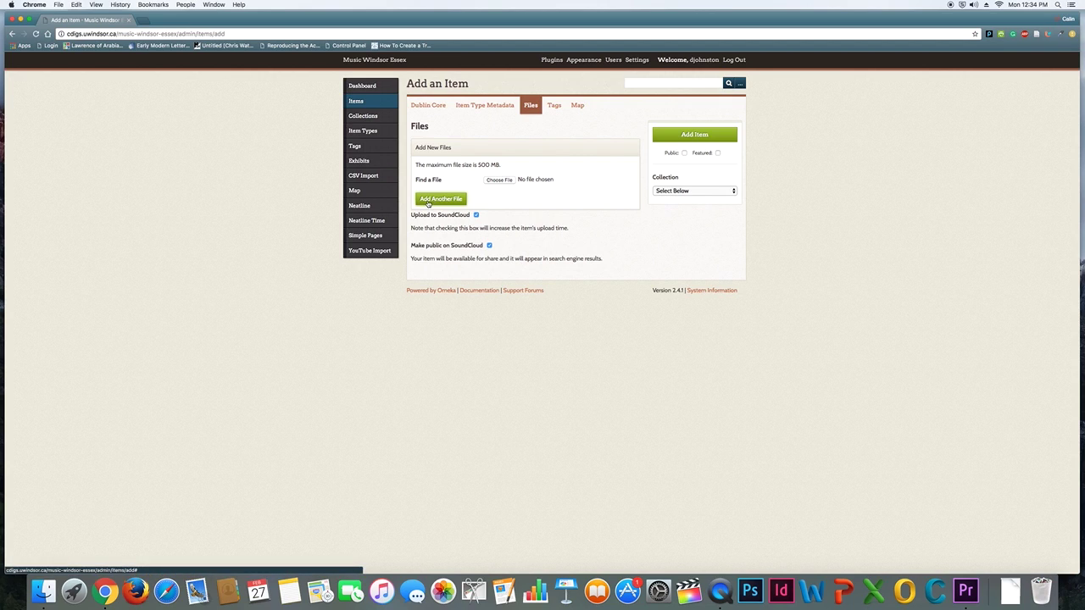
left_click(475, 216)
left_click(487, 245)
- Add three extra file upload rows, then move on to the Tags section
left_click(449, 202)
left_click(448, 202)
left_click(448, 201)
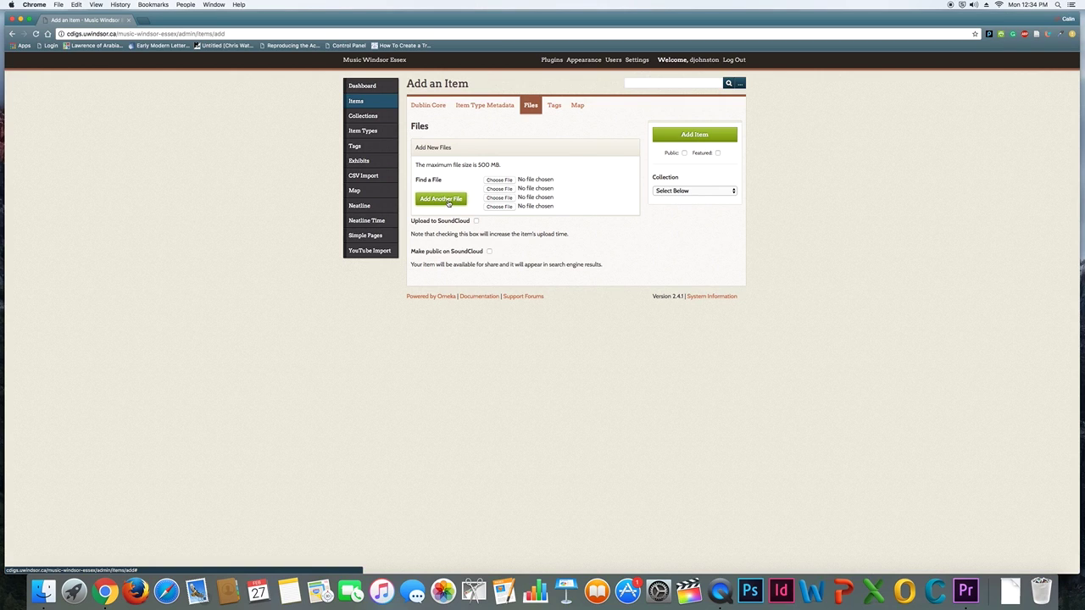
left_click(554, 107)
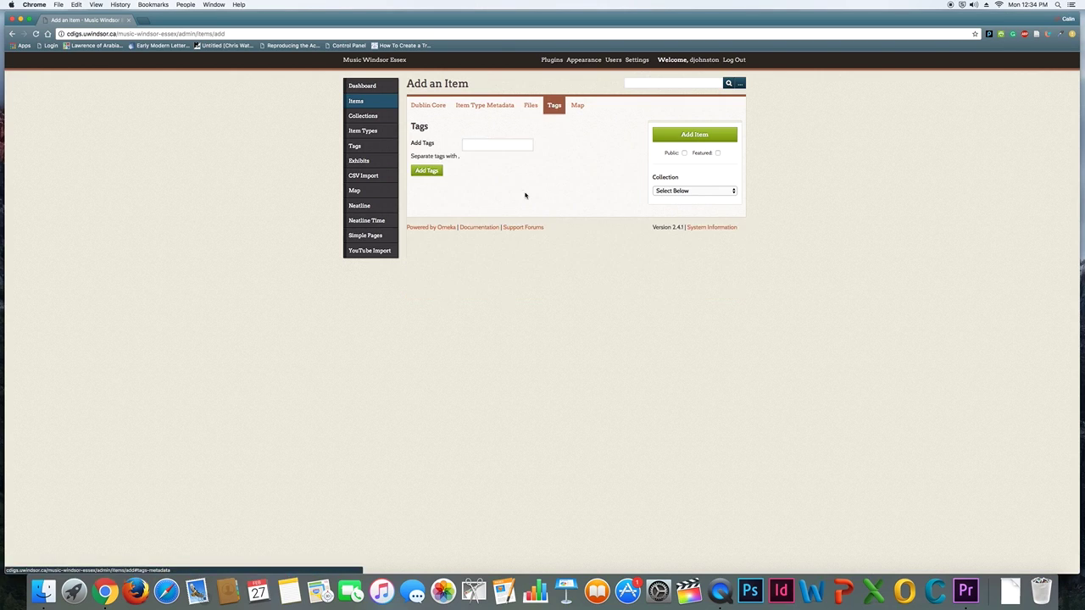
- Leave Add Tags empty and set the item's Collection to Rock Music Downtown
left_click(506, 145)
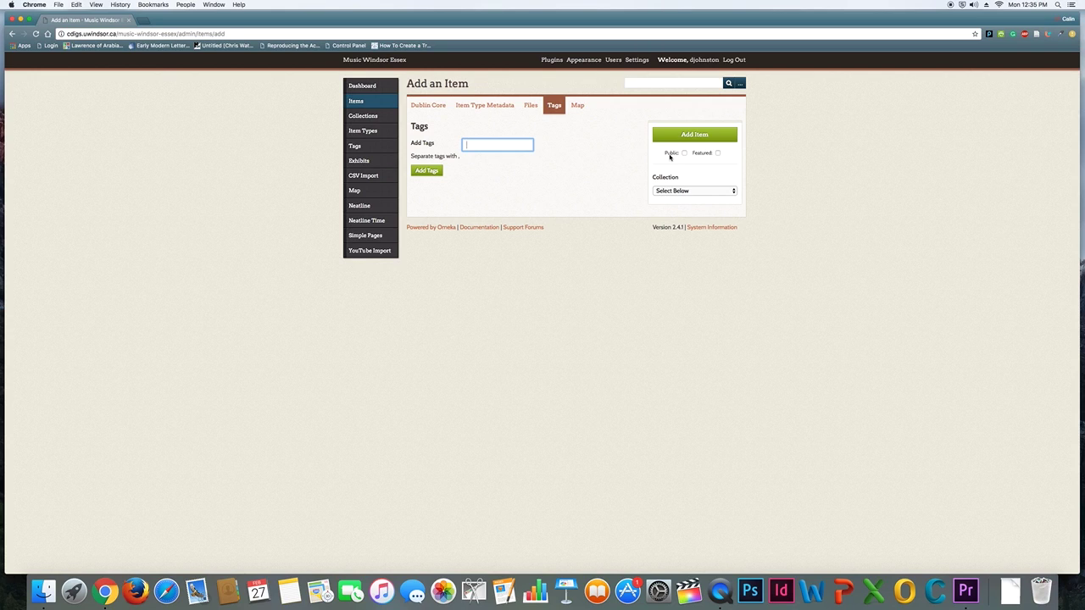
left_click(699, 191)
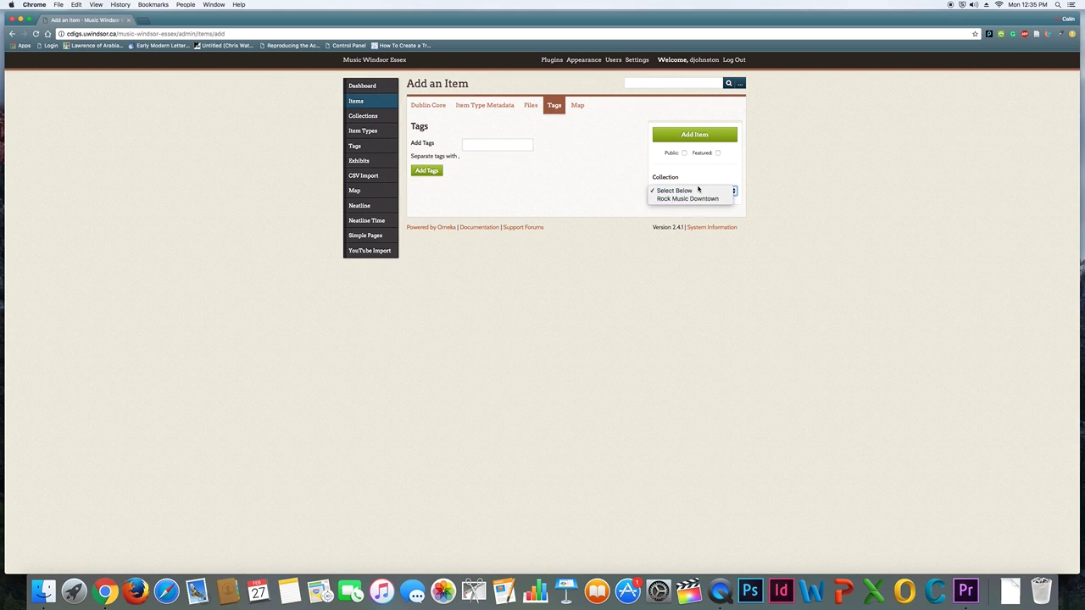
left_click(693, 200)
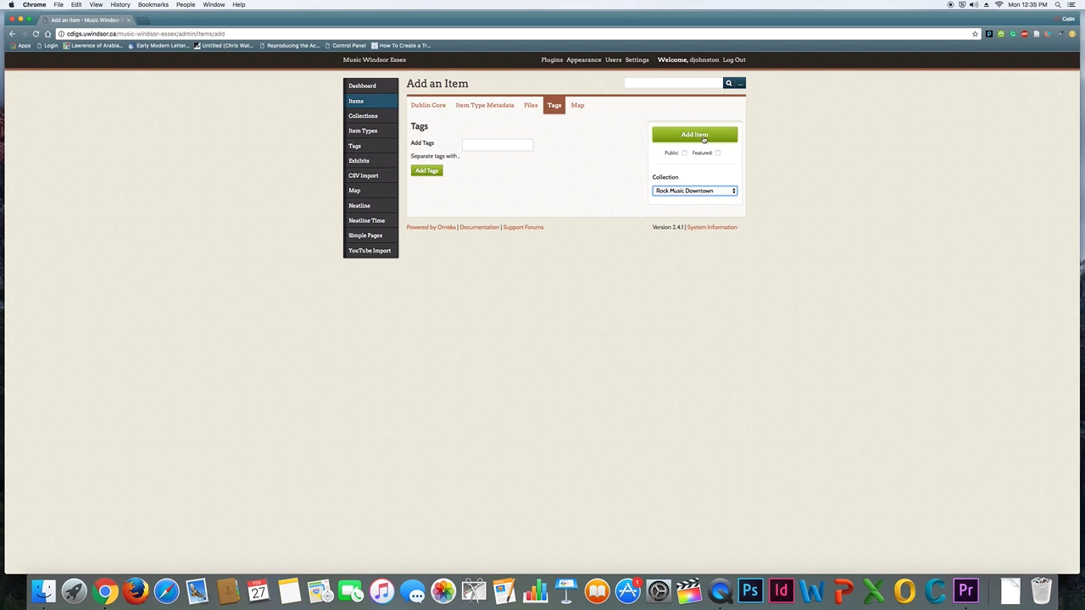
left_click(363, 116)
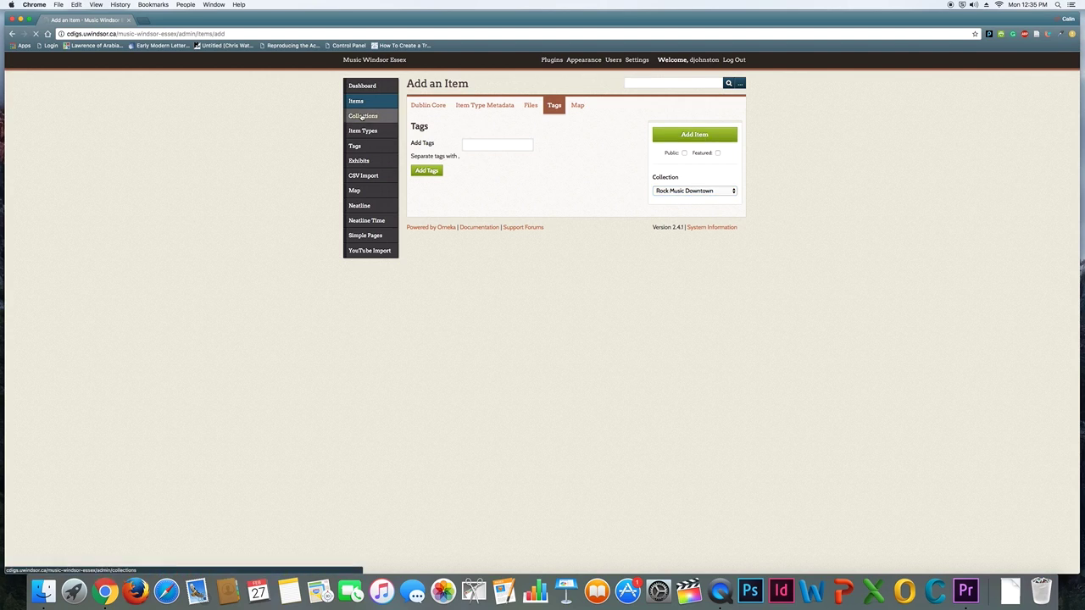
- Open Robot Rave II, Exit Sounds Cover and Wave in separate tabs, viewing Robot Rave II
left_click(457, 144)
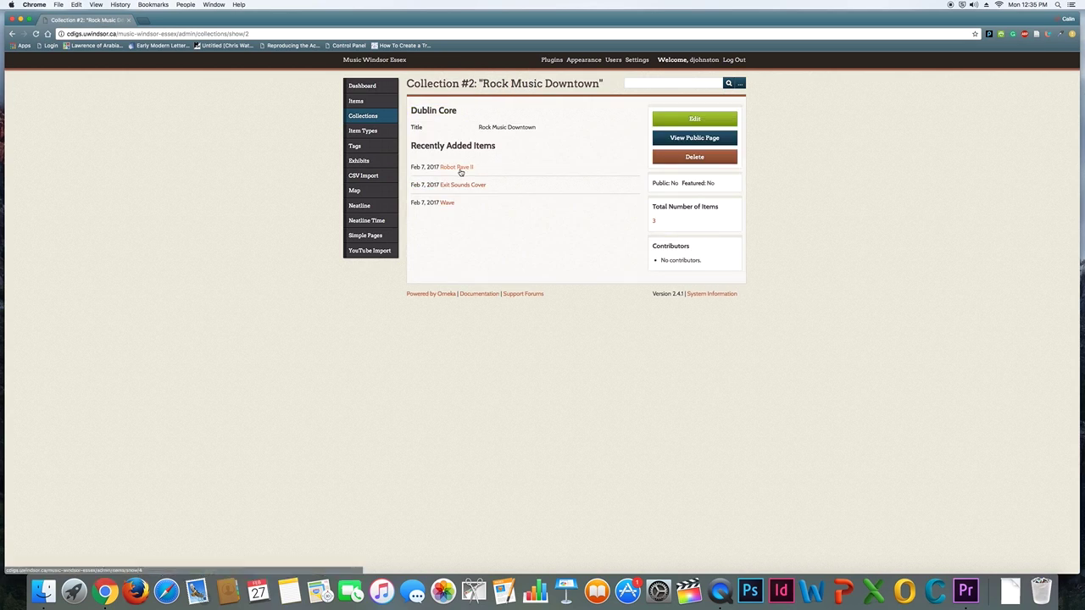
right_click(461, 170)
left_click(496, 174)
right_click(464, 186)
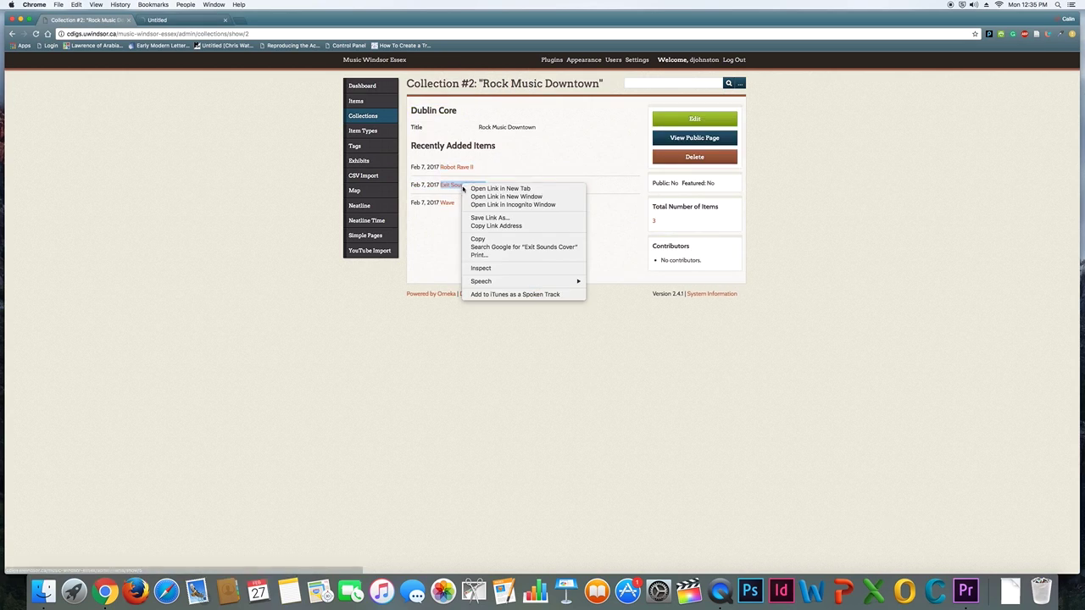
left_click(490, 188)
right_click(447, 204)
left_click(485, 207)
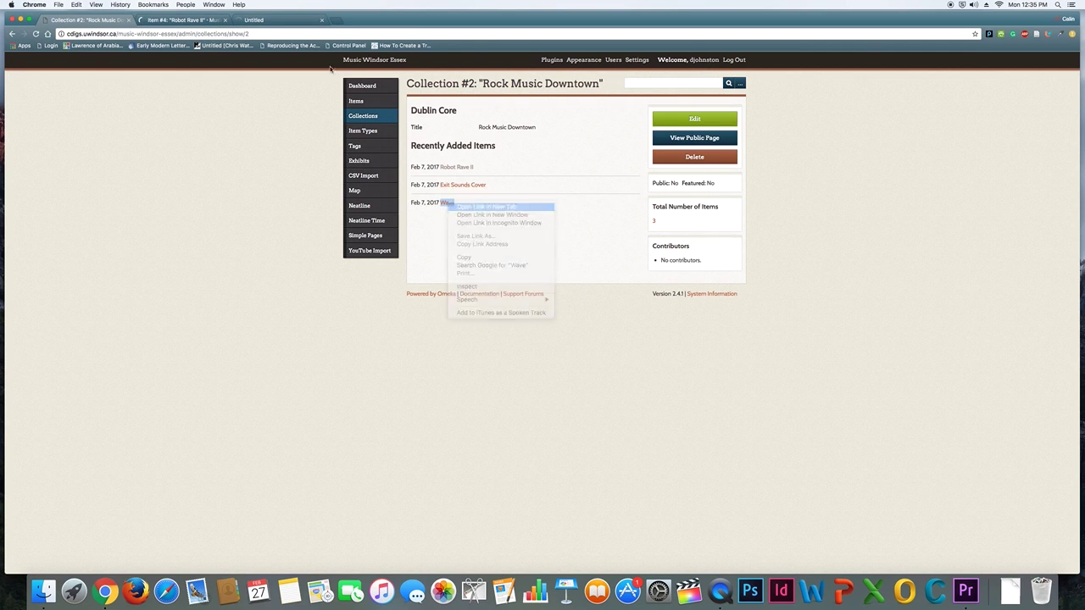
left_click(182, 20)
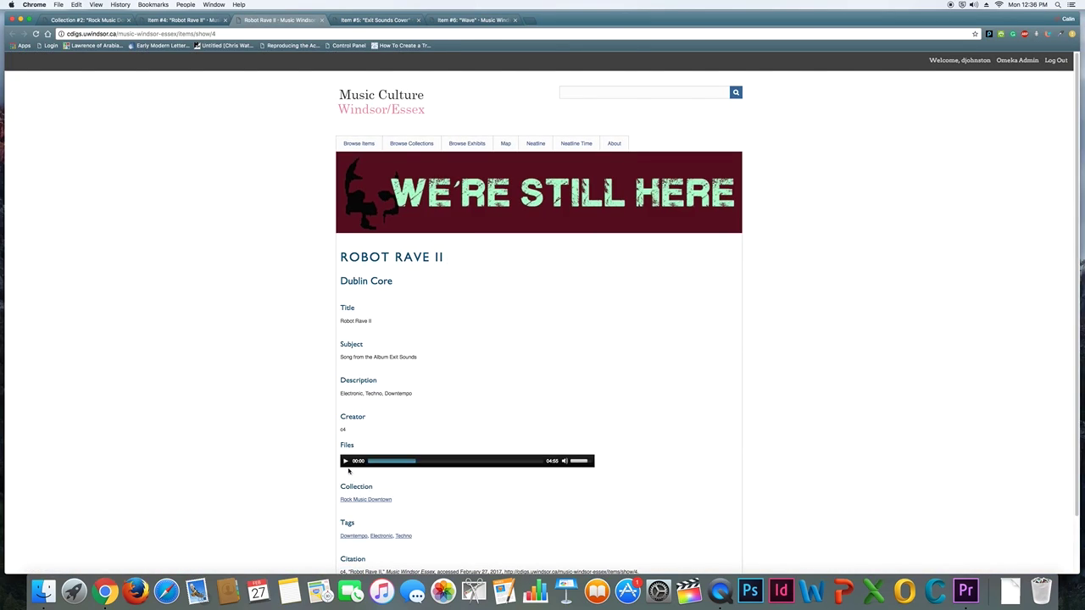
- Play Robot Rave II's audio track and open Exit Sounds Cover's image at full size
left_click(345, 462)
key("ctrl+Tab")
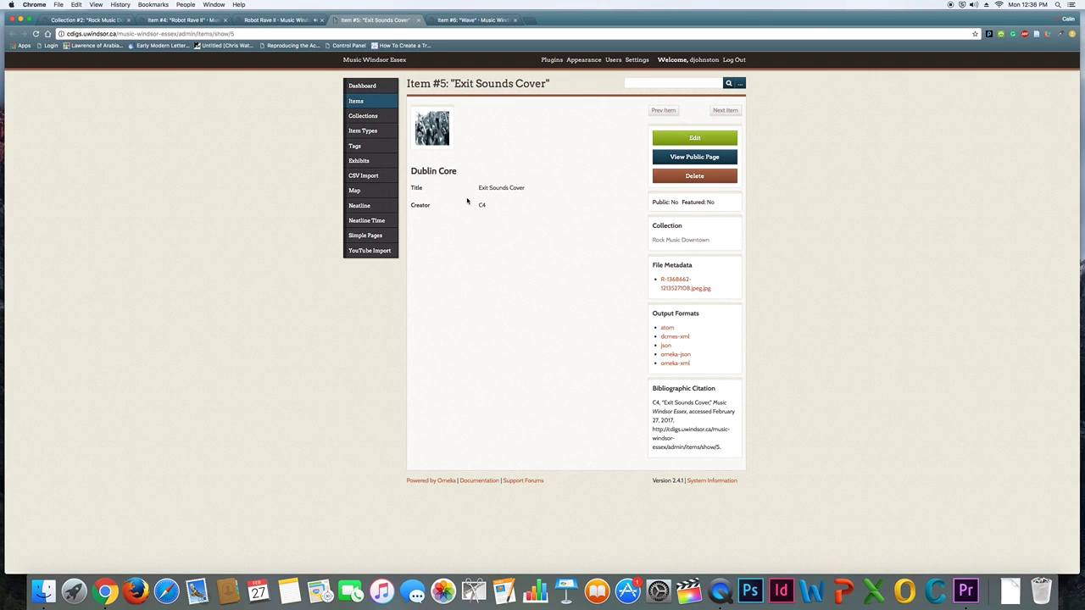
left_click(432, 131)
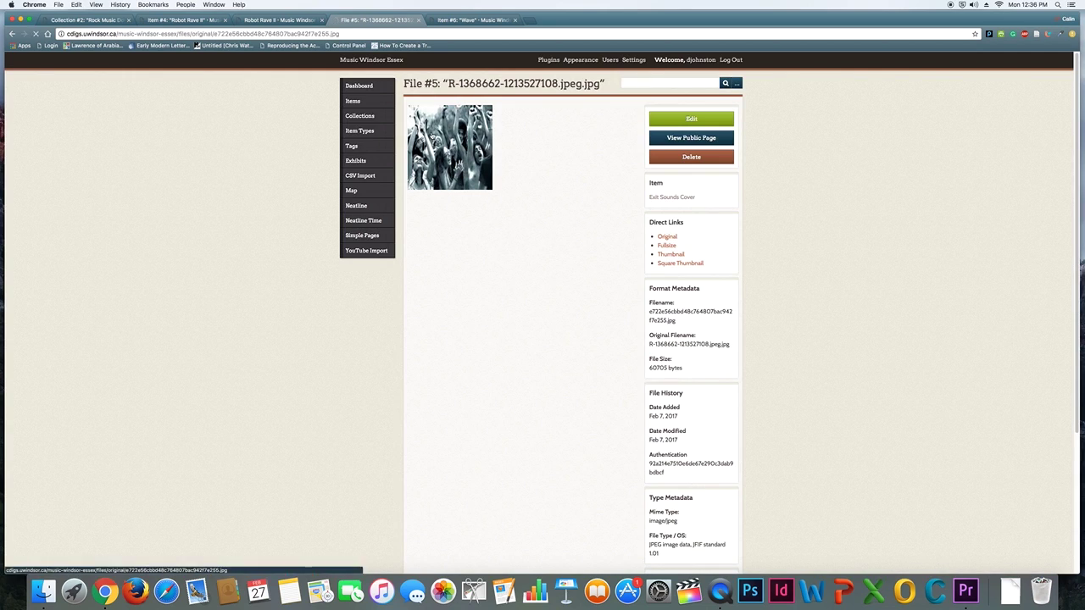
left_click(432, 136)
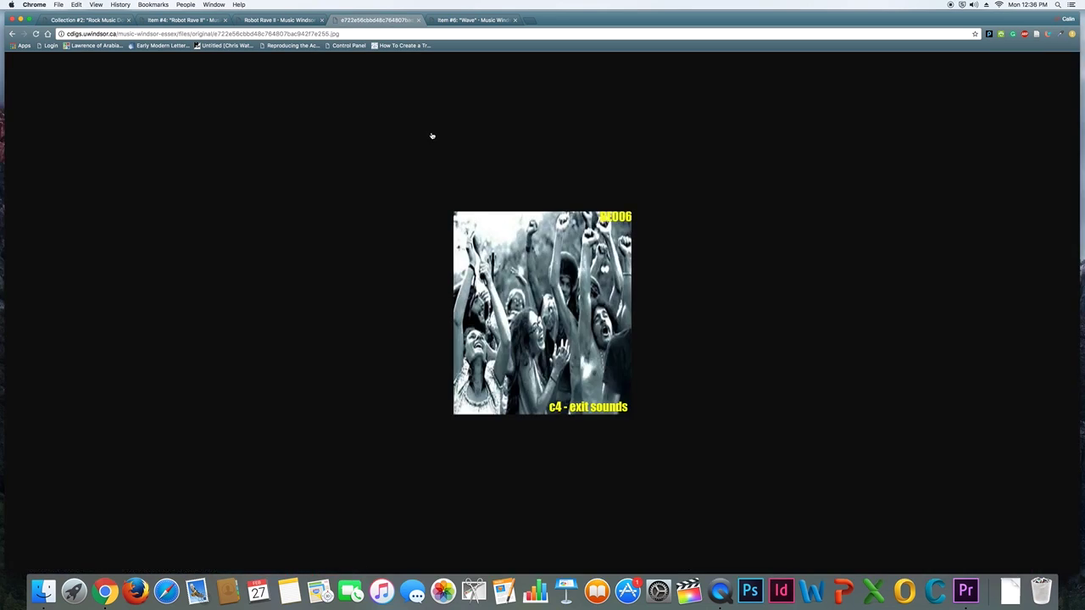
- Check the Wave and full-size cover tabs, then show Robot Rave II's admin item page
left_click(475, 19)
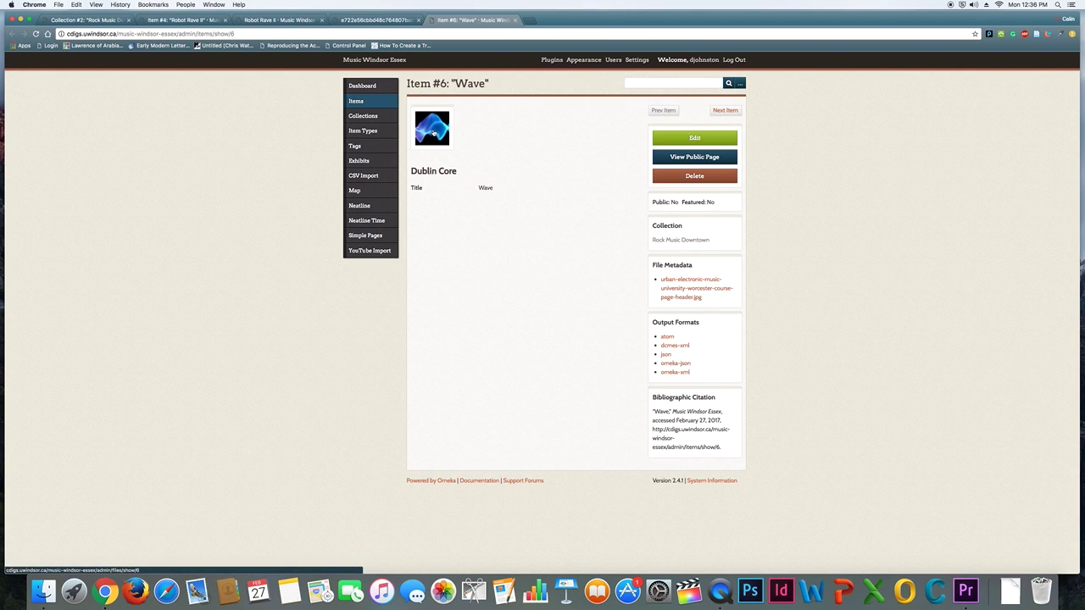
left_click(372, 19)
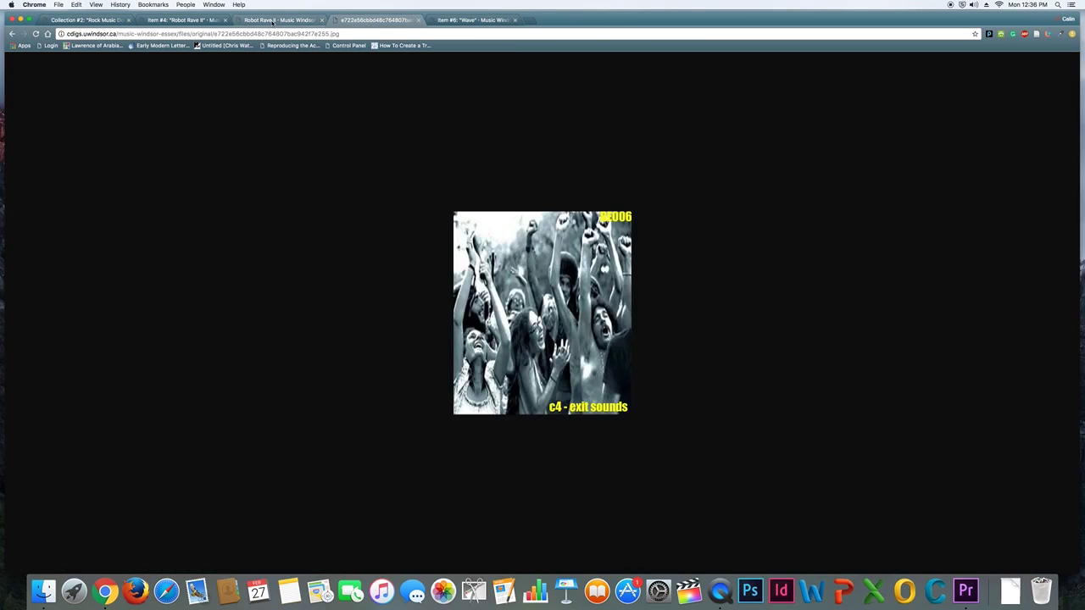
left_click(276, 19)
scroll(235, 82, "down", 2)
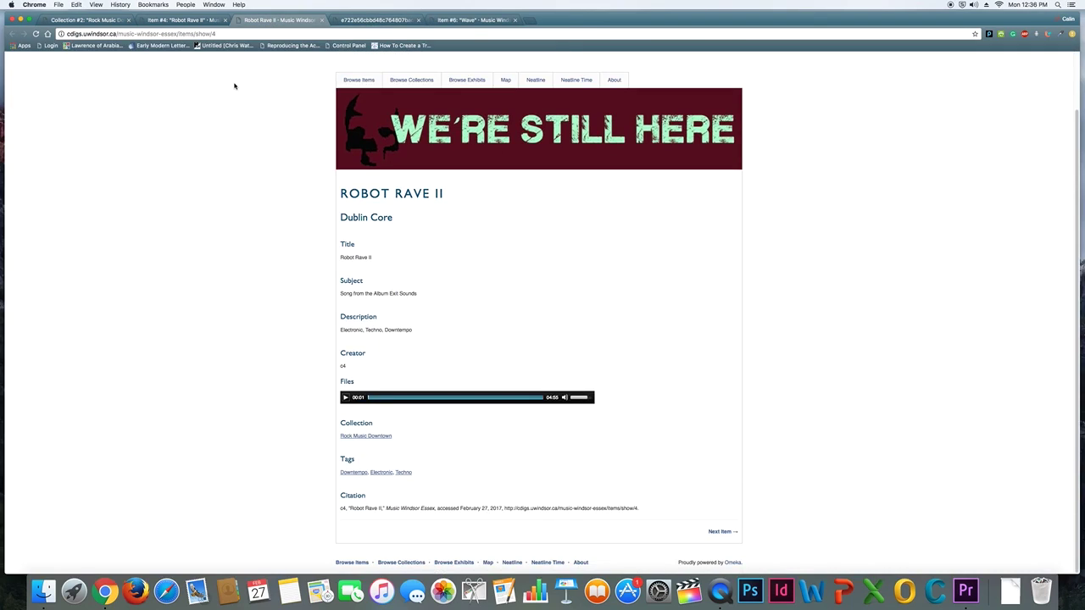
left_click(186, 21)
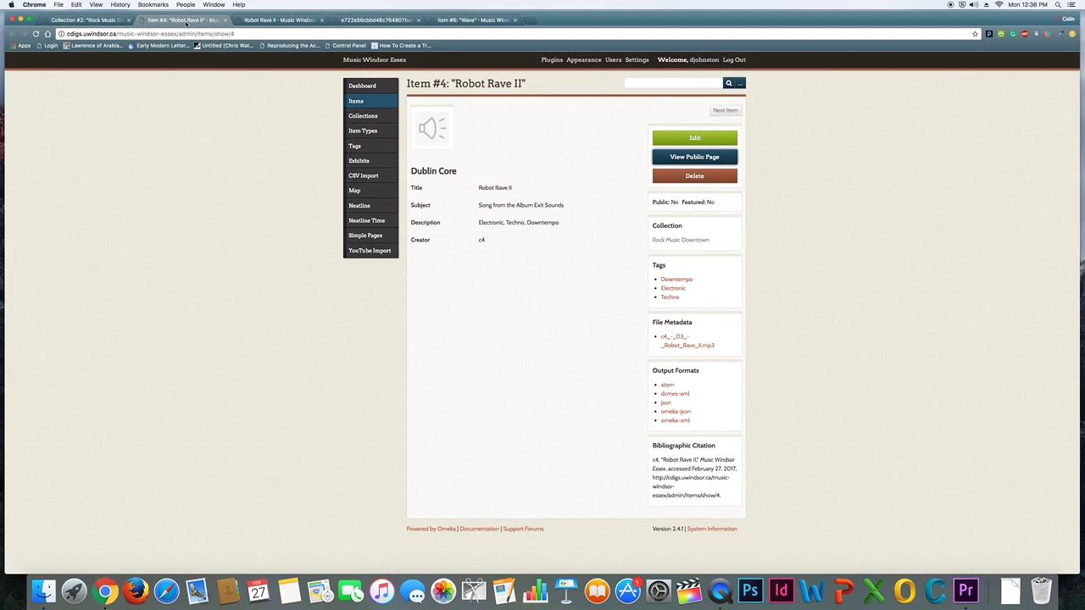